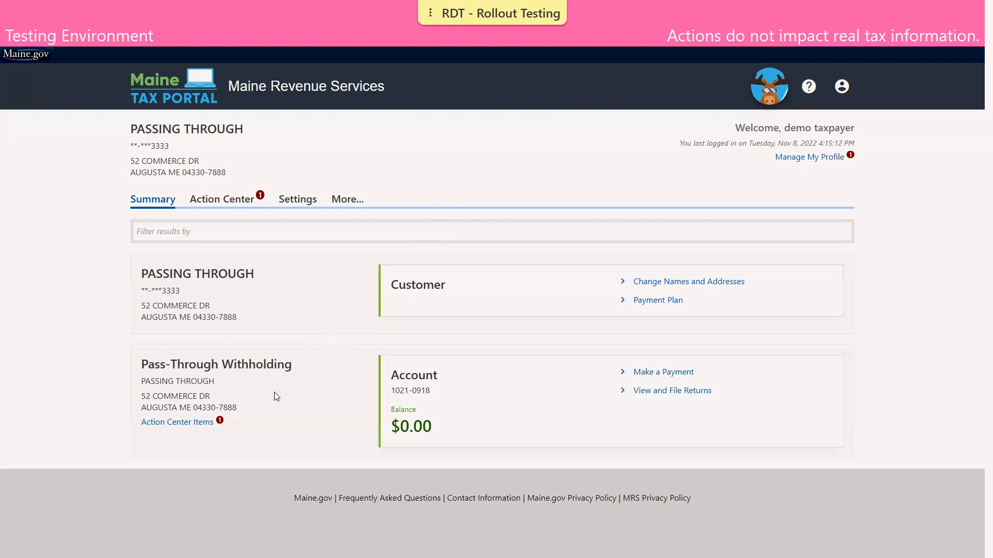
Step: Open the Pass-Through Withholding account's returns and start filing the return for the 31-Dec-2021 period
{"action": "left_click", "coordinate": [678, 391]}
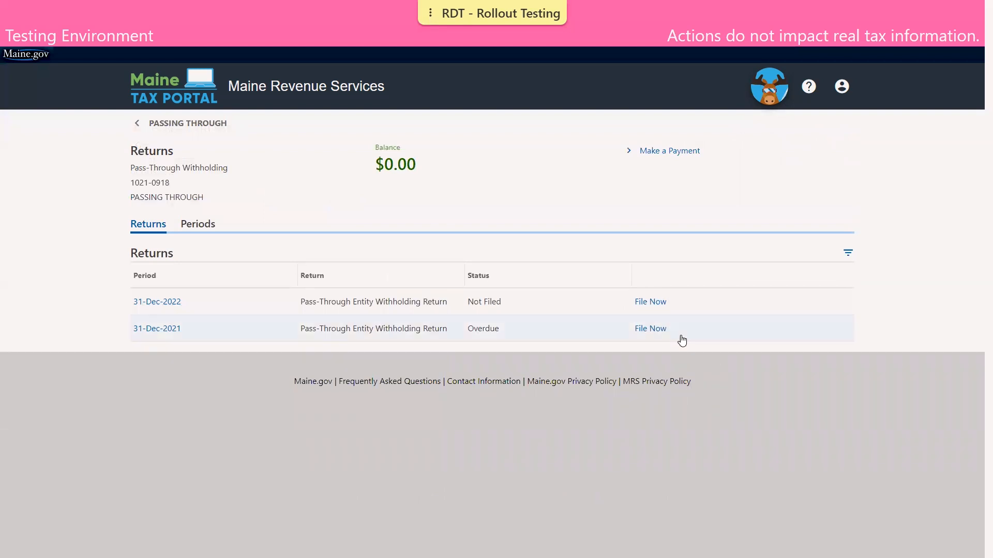
{"action": "left_click", "coordinate": [659, 331]}
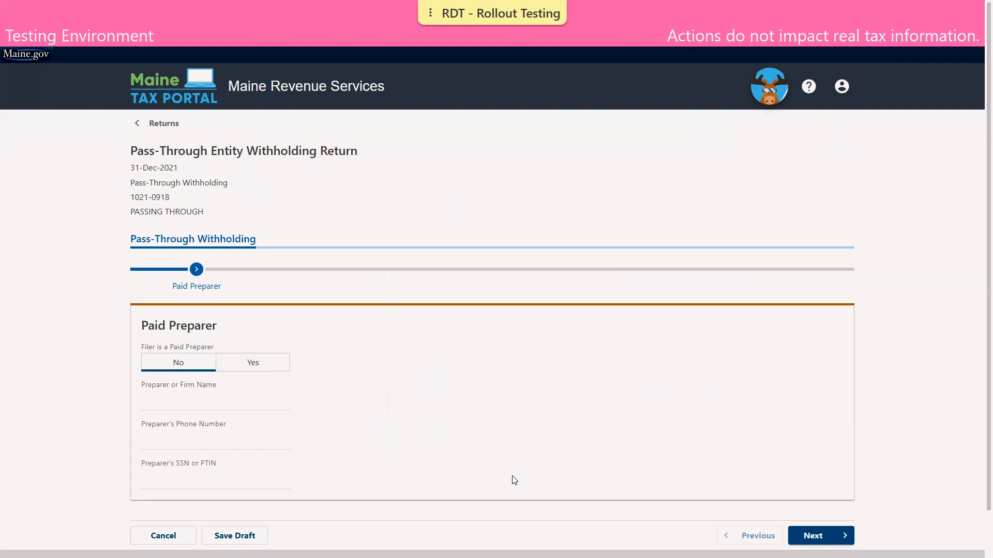
Step: Answer No for both the paid preparer and the third party designee, and continue to Business Information
{"action": "left_click", "coordinate": [189, 370]}
{"action": "left_click", "coordinate": [812, 535]}
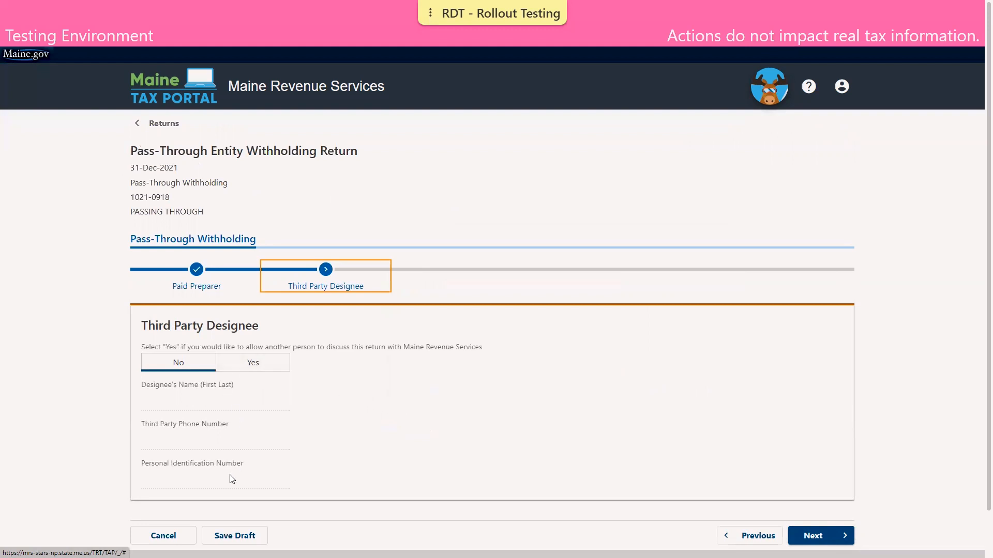
{"action": "left_click", "coordinate": [197, 368]}
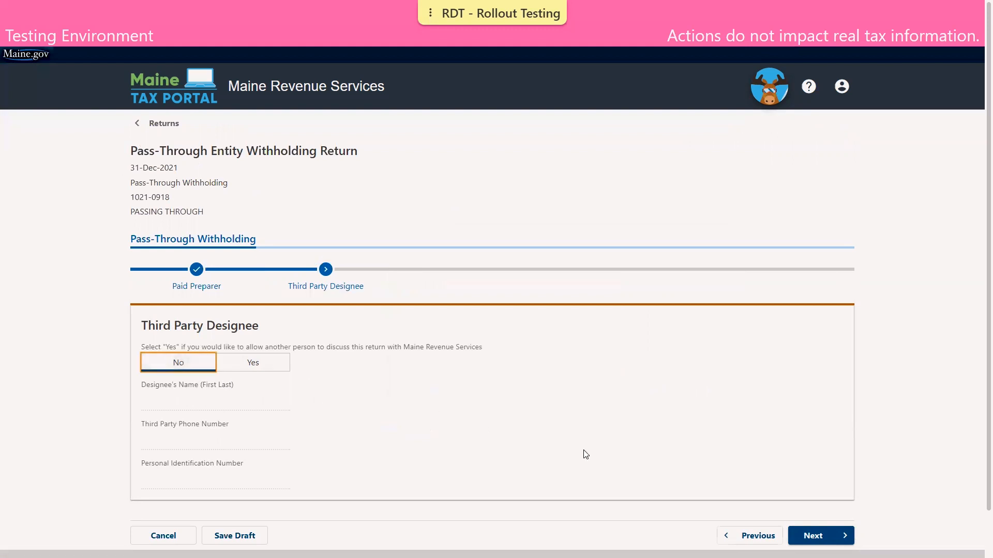
{"action": "left_click", "coordinate": [836, 536]}
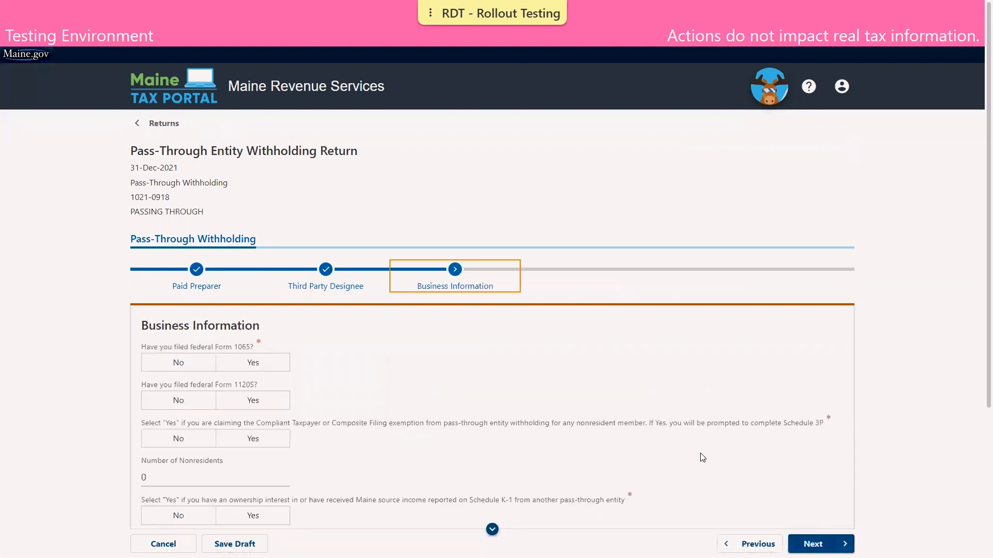
Step: Answer Yes to filing federal Form 1065 and to claiming the withholding exemption, and set the number of nonresidents to 3
{"action": "scroll", "coordinate": [501, 394], "scroll_direction": "down", "scroll_amount": 2}
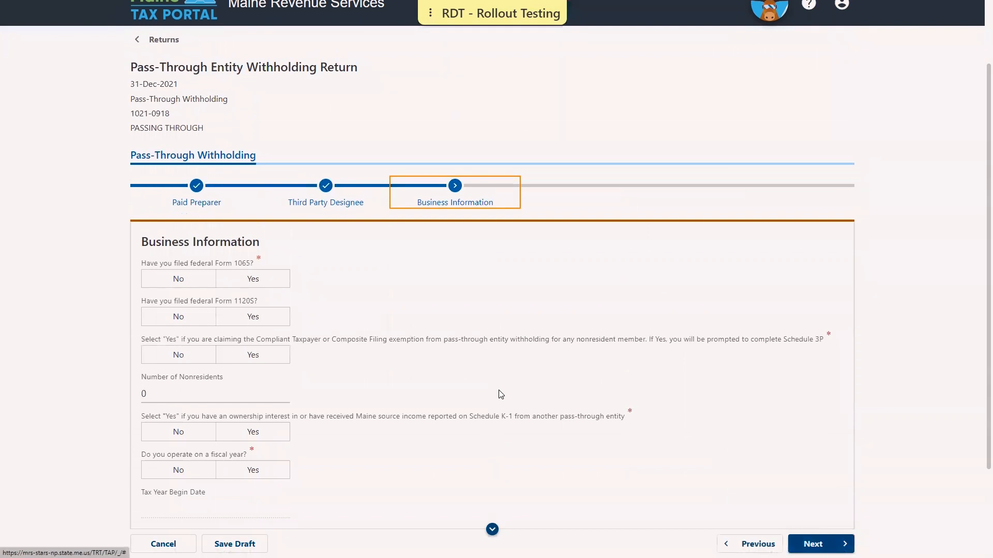
{"action": "scroll", "coordinate": [385, 449], "scroll_direction": "down", "scroll_amount": 2}
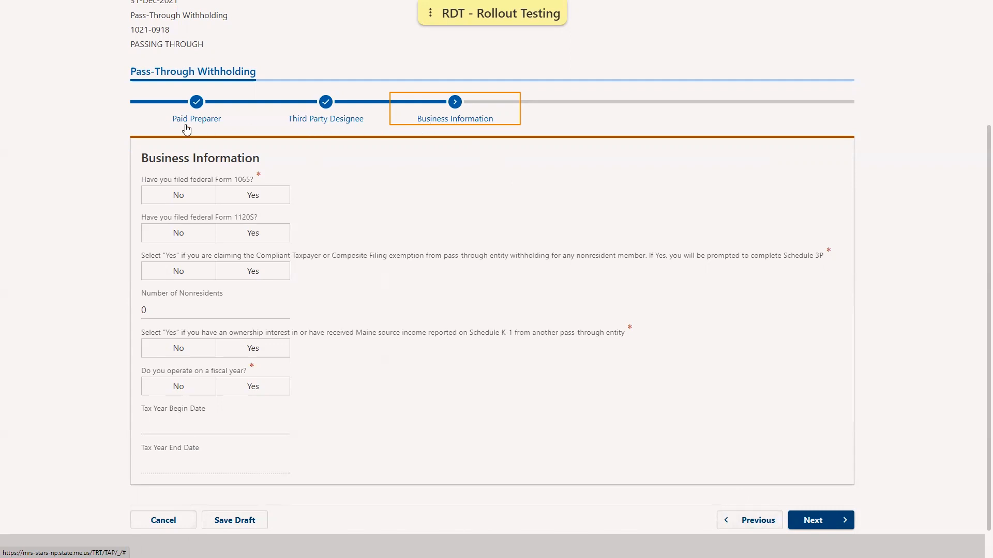
{"action": "left_click", "coordinate": [276, 202]}
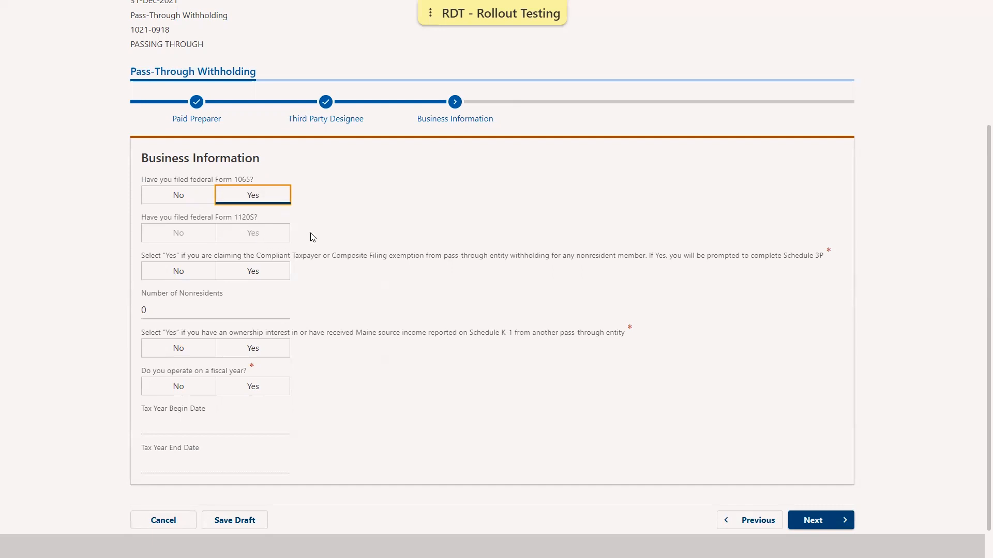
{"action": "left_click", "coordinate": [240, 269]}
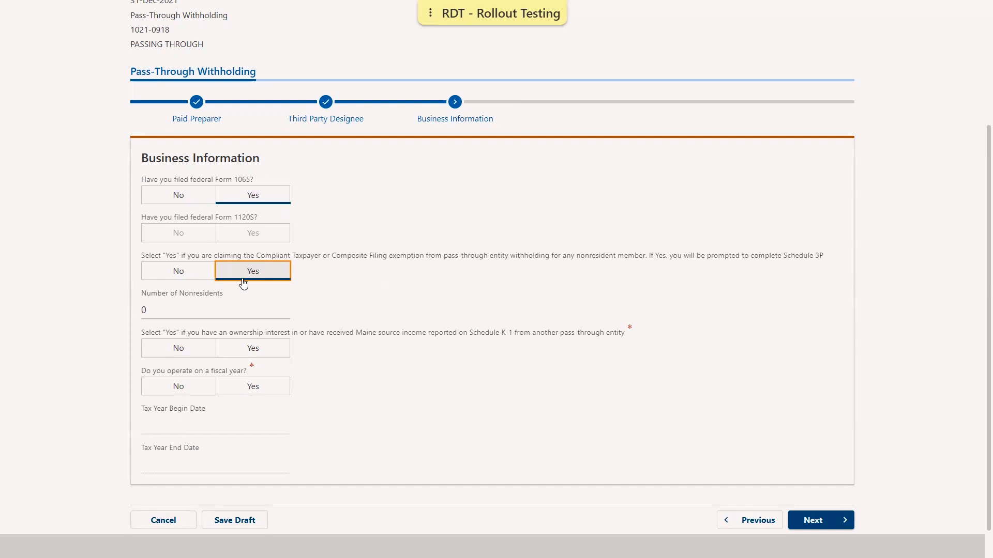
{"action": "left_click", "coordinate": [234, 309]}
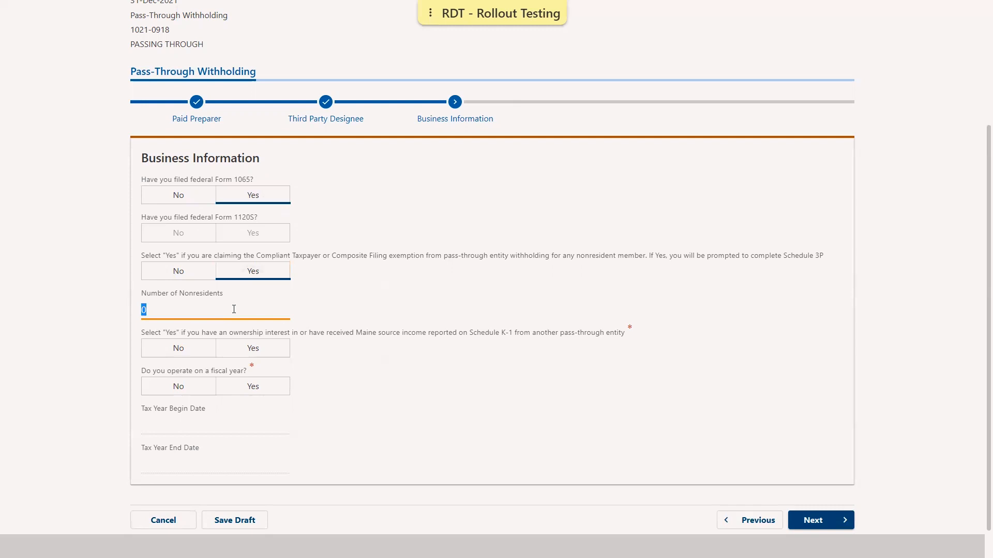
{"action": "type", "text": "3"}
Step: Answer Yes to the ownership interest or Schedule K-1 income question and No to operating on a fiscal year, and continue
{"action": "left_click", "coordinate": [325, 352]}
{"action": "left_click", "coordinate": [283, 355]}
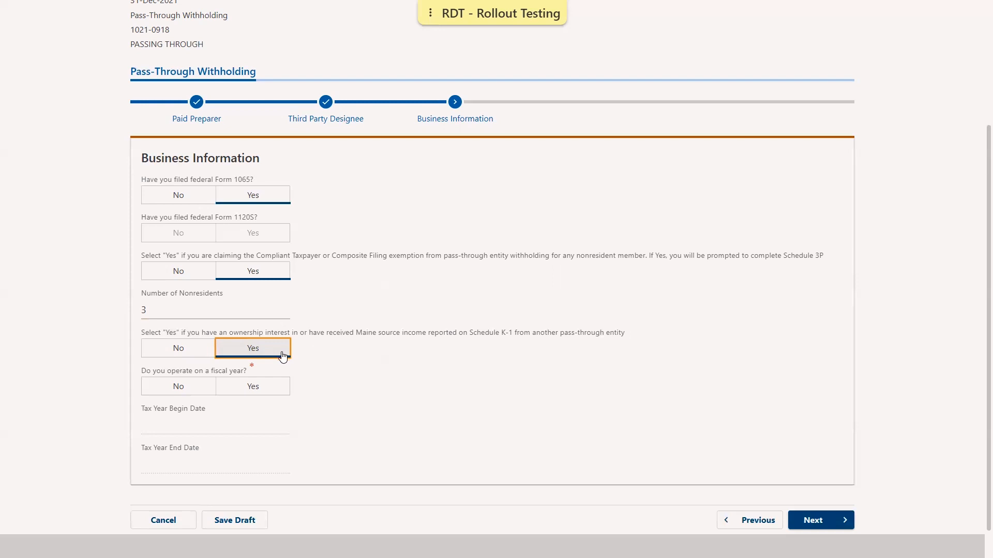
{"action": "left_click", "coordinate": [193, 391]}
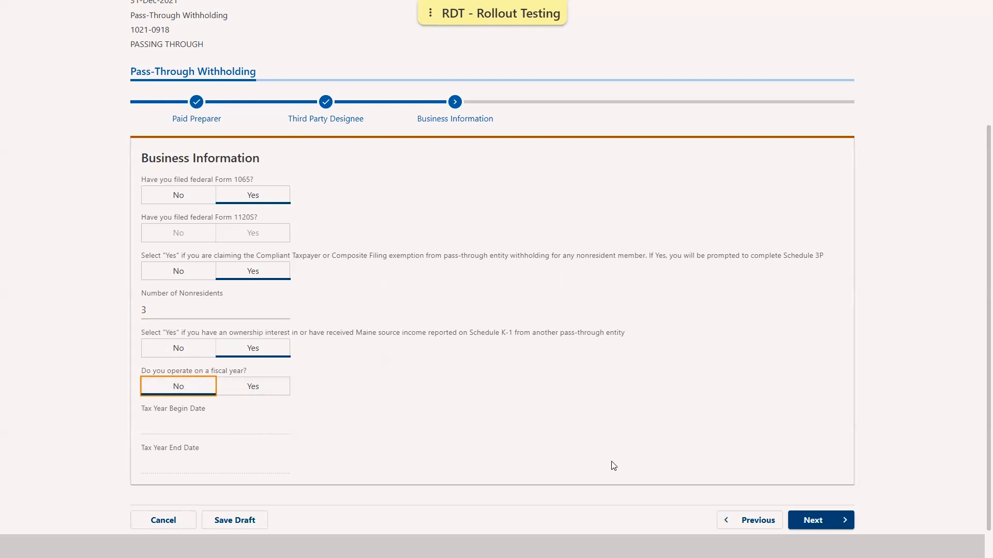
{"action": "left_click", "coordinate": [822, 519]}
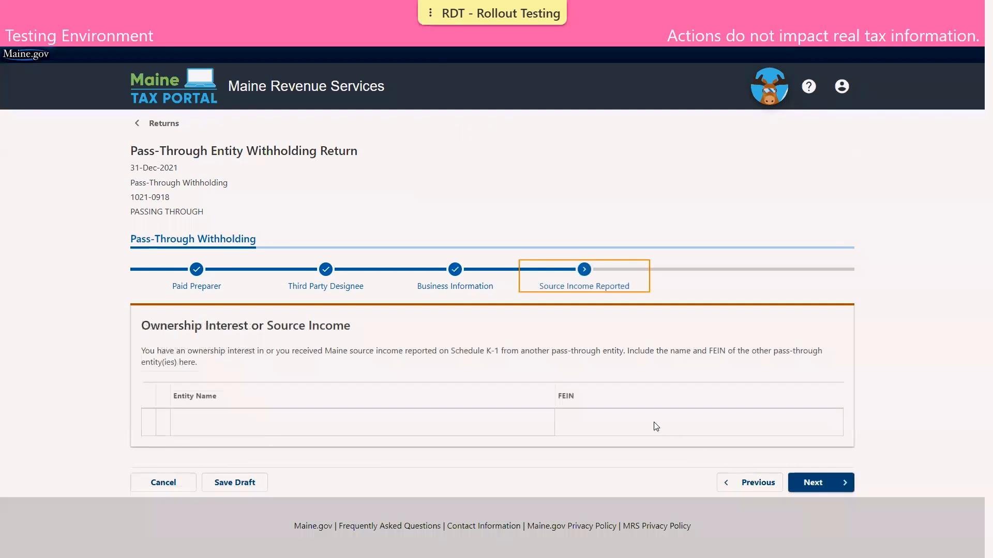
Step: Add the other pass-through entity xyz inc with its FEIN to the source income table, and continue to Schedule 1P
{"action": "left_click", "coordinate": [495, 419]}
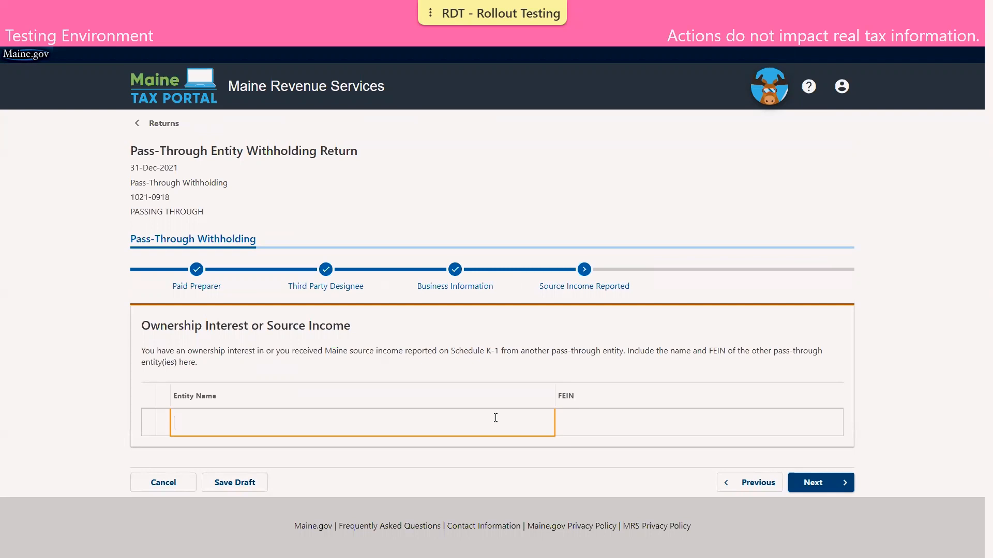
{"action": "type", "text": "xyz"}
{"action": "type", "text": "inc"}
{"action": "key", "text": "Tab"}
{"action": "type", "text": "12-345679"}
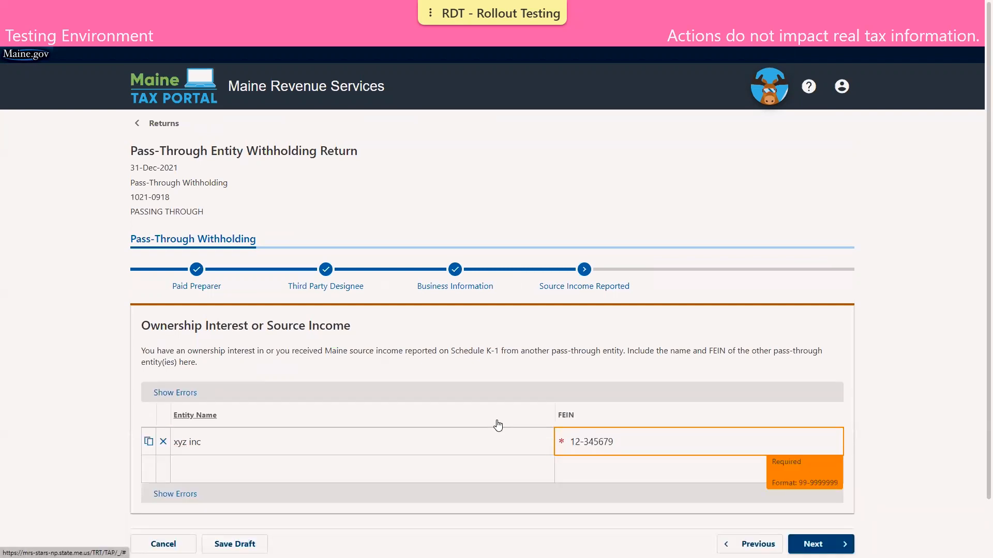
{"action": "key", "text": "BackSpace"}
{"action": "type", "text": "89"}
{"action": "left_click", "coordinate": [837, 543]}
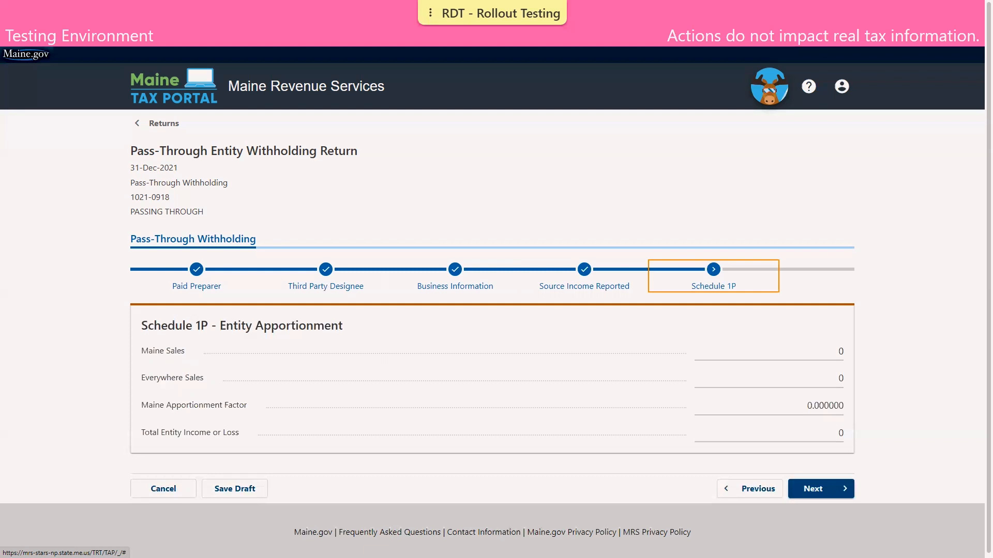
Step: Set Maine Sales to 100,000 and Everywhere Sales to 500,000 in the entity apportionment
{"action": "left_click", "coordinate": [841, 356]}
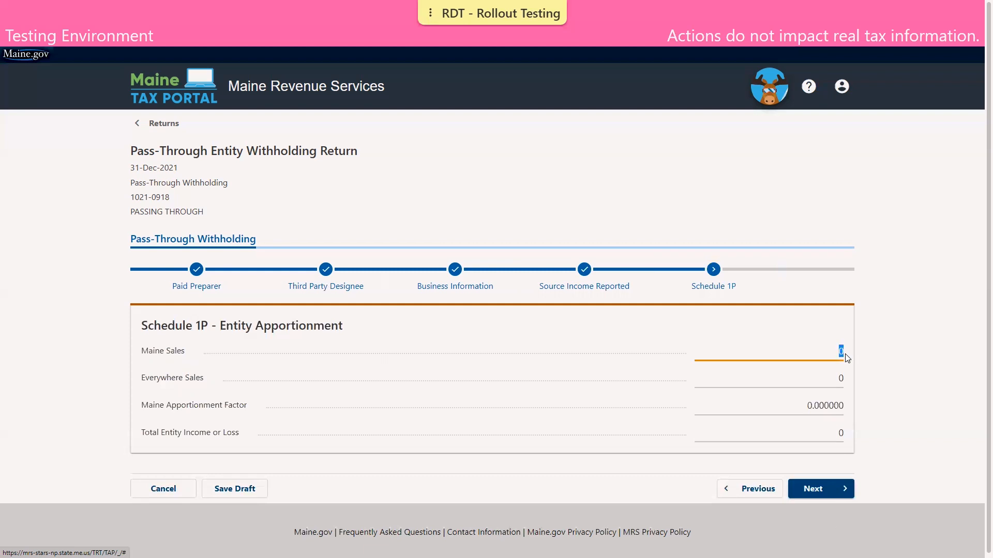
{"action": "type", "text": "100000"}
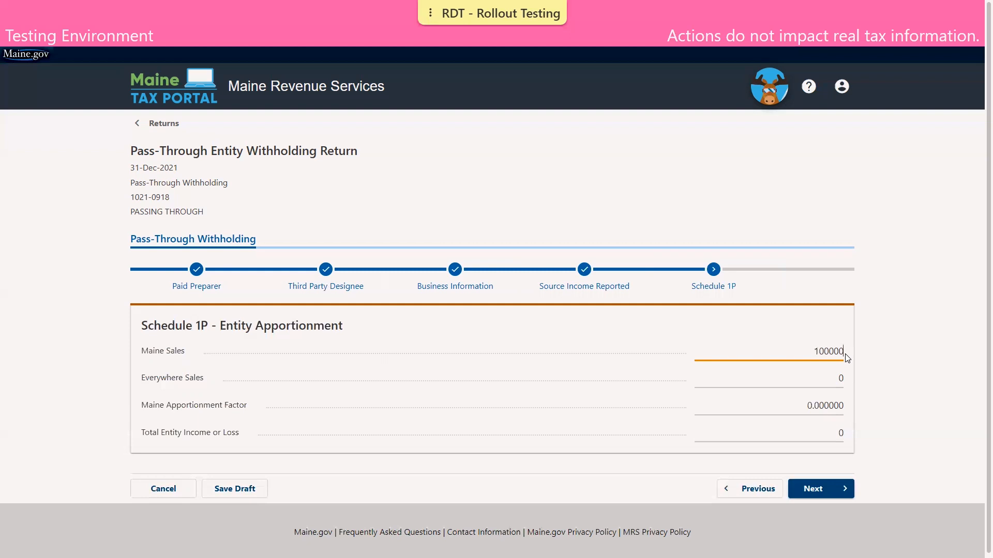
{"action": "left_click", "coordinate": [847, 378]}
{"action": "type", "text": "50"}
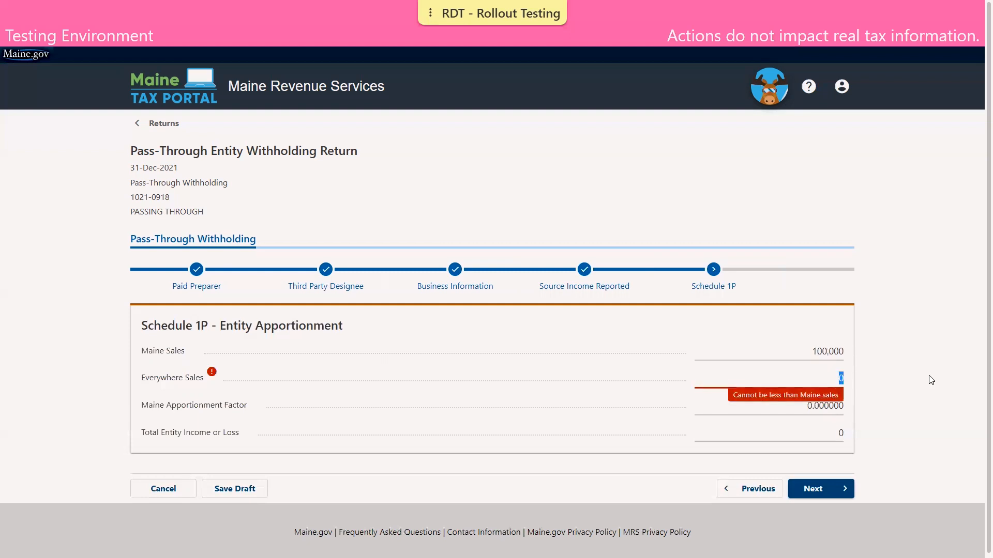
{"action": "type", "text": "0,000"}
{"action": "left_click", "coordinate": [929, 380]}
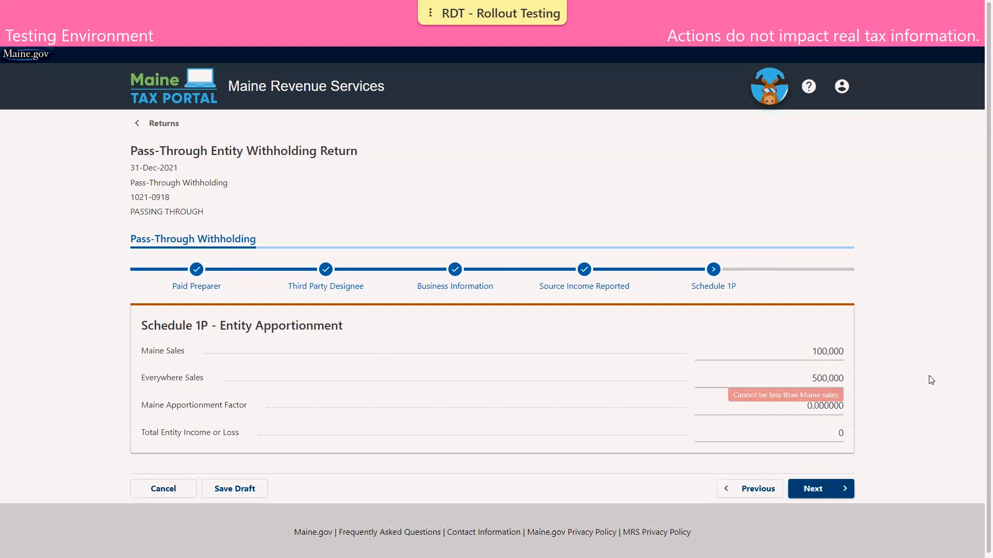
Step: Set the Maine Apportionment Factor to 0.20 and Total Entity Income or Loss to 250,000, and continue to Schedule 2P
{"action": "left_click", "coordinate": [836, 405]}
{"action": "key", "text": "BackSpace"}
{"action": "type", "text": ".20"}
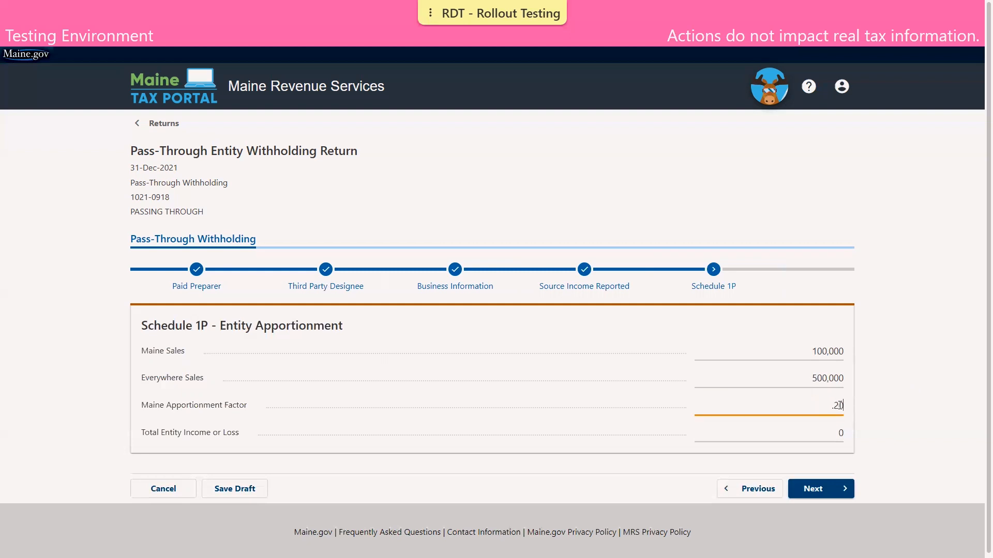
{"action": "key", "text": "Tab"}
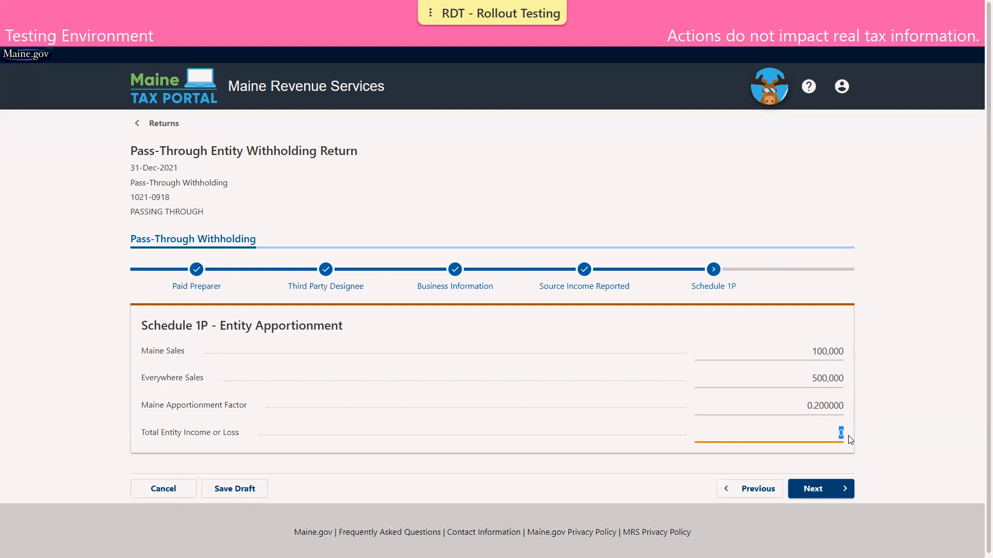
{"action": "type", "text": "2500000"}
{"action": "left_click", "coordinate": [856, 434]}
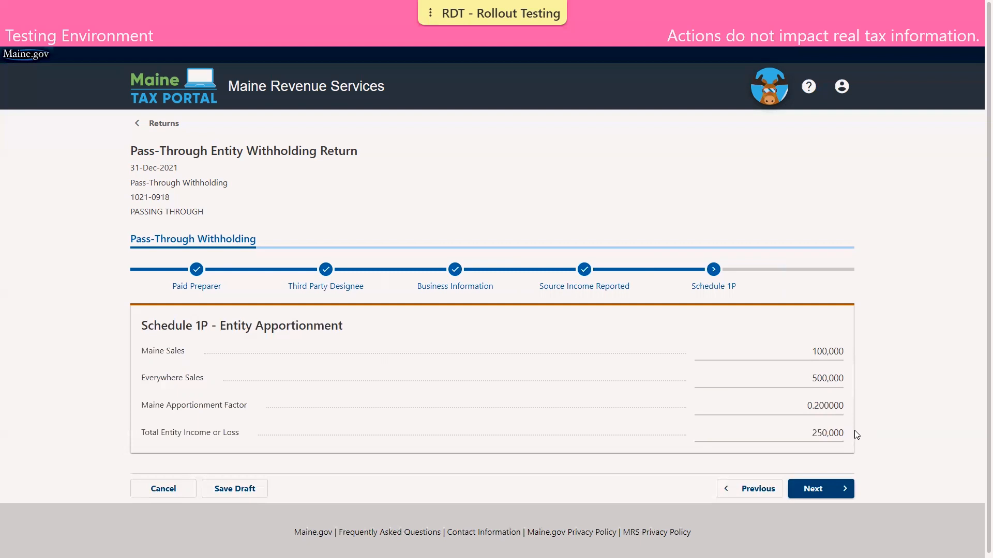
{"action": "left_click", "coordinate": [822, 486]}
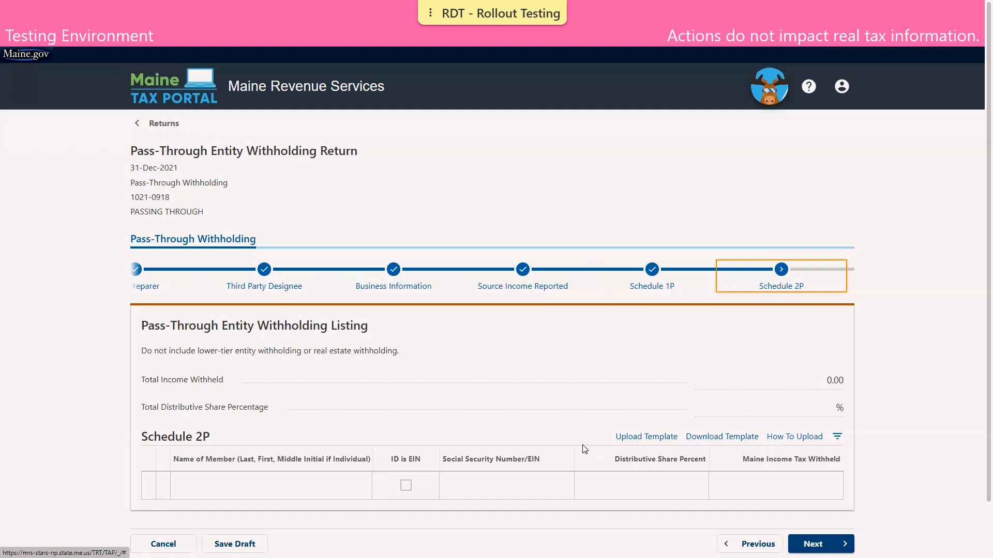
Step: Add the first Schedule 2P member with name and Social Security number, a 33 percent distributive share and 4,500 Maine income tax withheld
{"action": "left_click", "coordinate": [334, 489]}
{"action": "type", "text": "ji"}
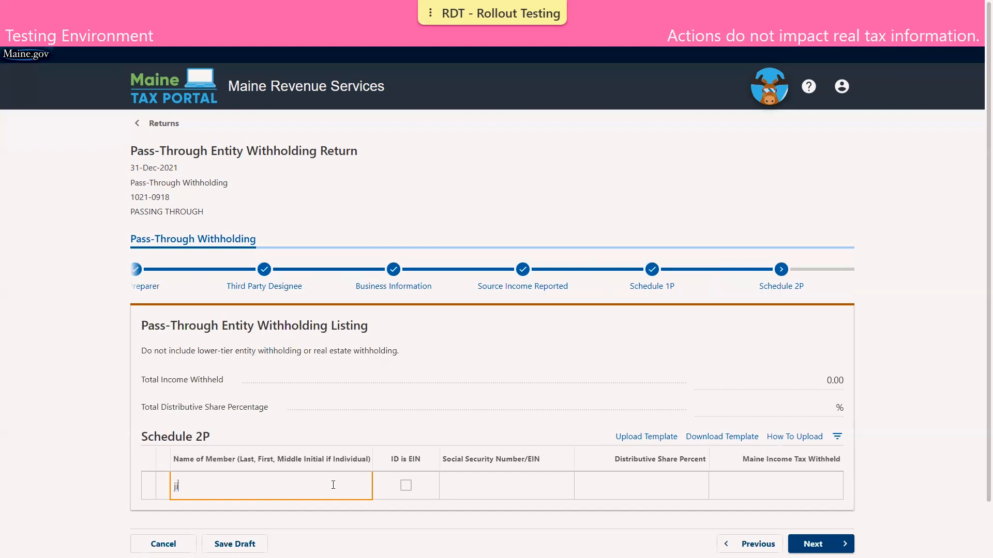
{"action": "type", "text": "ll jones"}
{"action": "key", "text": "Tab"}
{"action": "type", "text": "111-11-1111"}
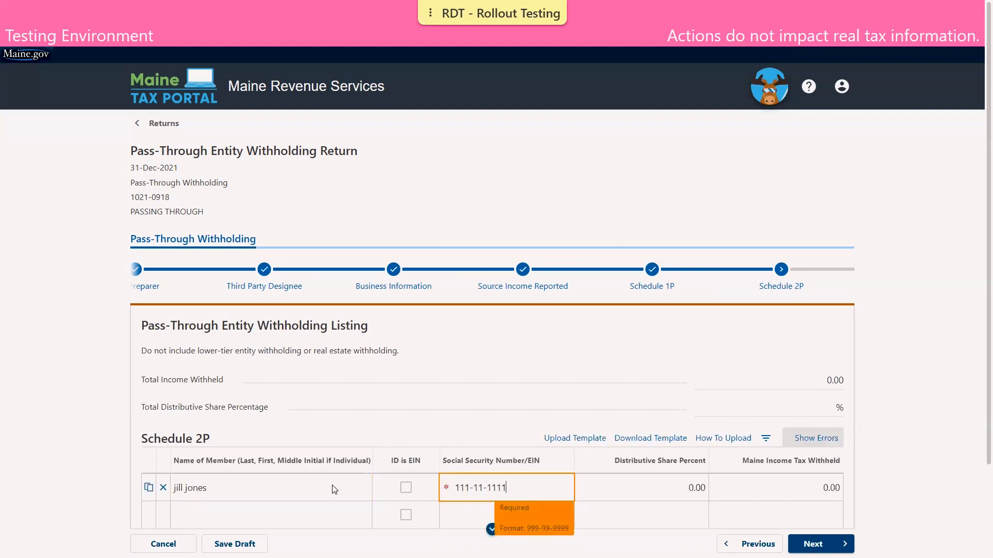
{"action": "key", "text": "Tab"}
{"action": "type", "text": "33"}
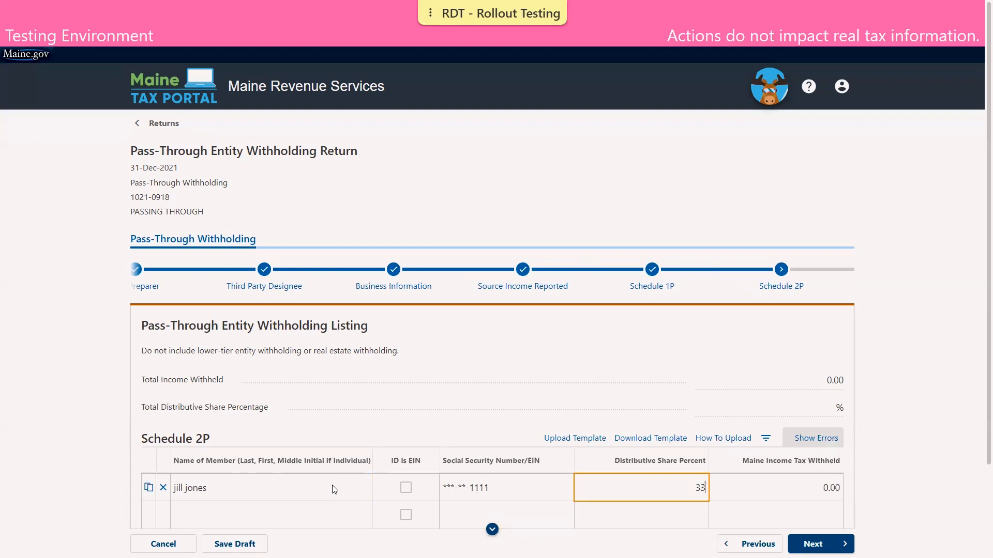
{"action": "key", "text": "Tab"}
{"action": "type", "text": "4500"}
{"action": "left_click", "coordinate": [893, 459]}
Step: Add a second Schedule 2P member with name, Social Security number, 33 percent share and 4,500 tax withheld, and continue to Schedule 3P
{"action": "scroll", "coordinate": [893, 459], "scroll_direction": "down", "scroll_amount": 2}
{"action": "left_click", "coordinate": [311, 430]}
{"action": "type", "text": "sam smith"}
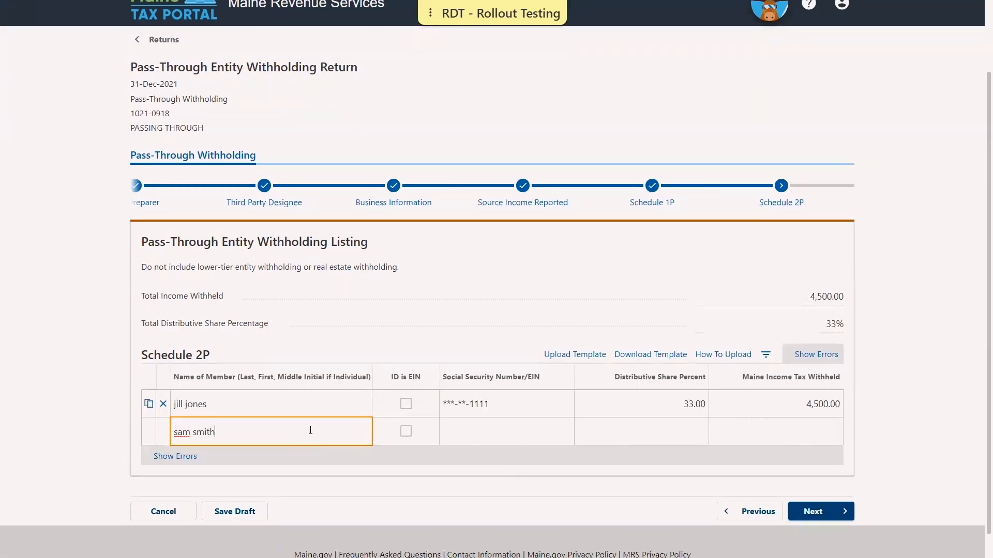
{"action": "key", "text": "Tab"}
{"action": "type", "text": "222222222"}
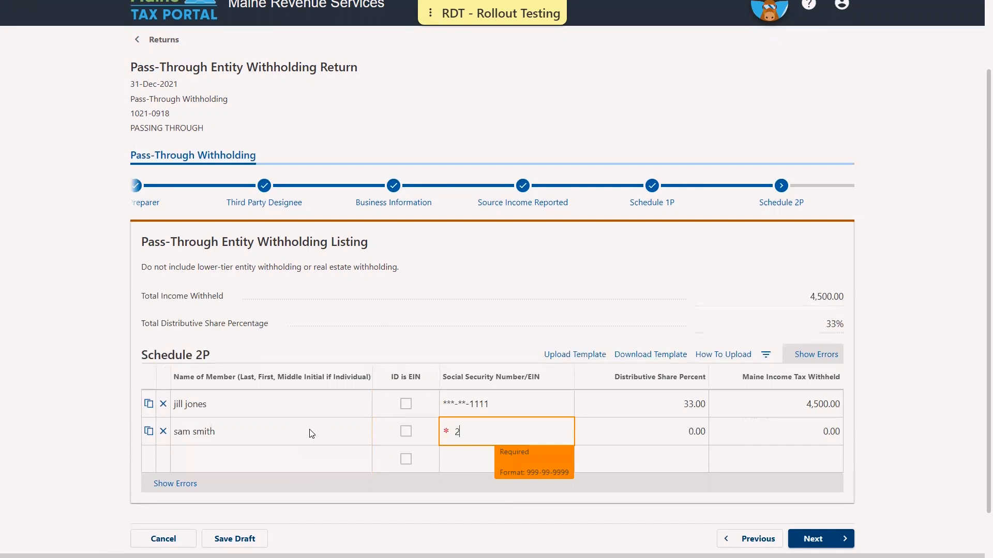
{"action": "key", "text": "Tab"}
{"action": "type", "text": "3"}
{"action": "key", "text": "Tab"}
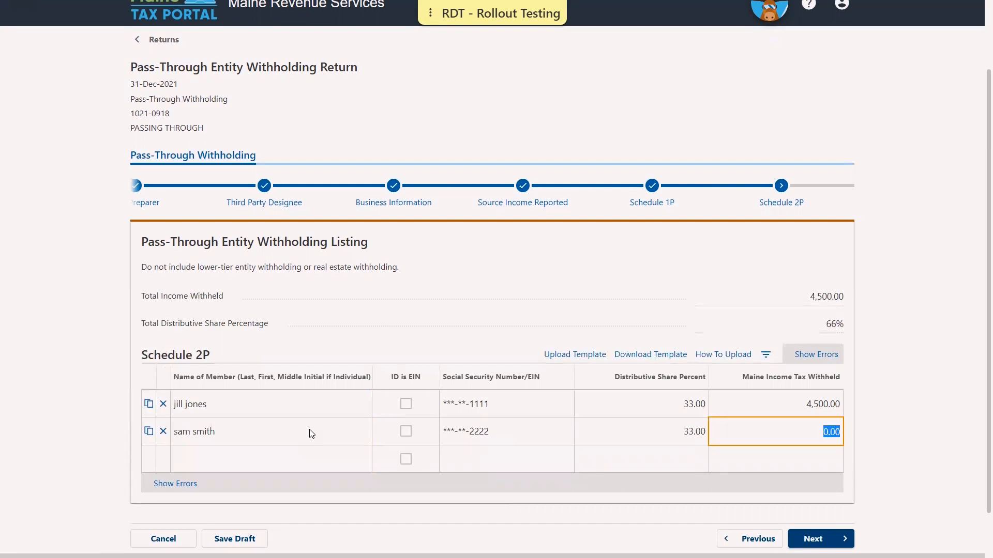
{"action": "type", "text": "4500"}
{"action": "left_click", "coordinate": [883, 454]}
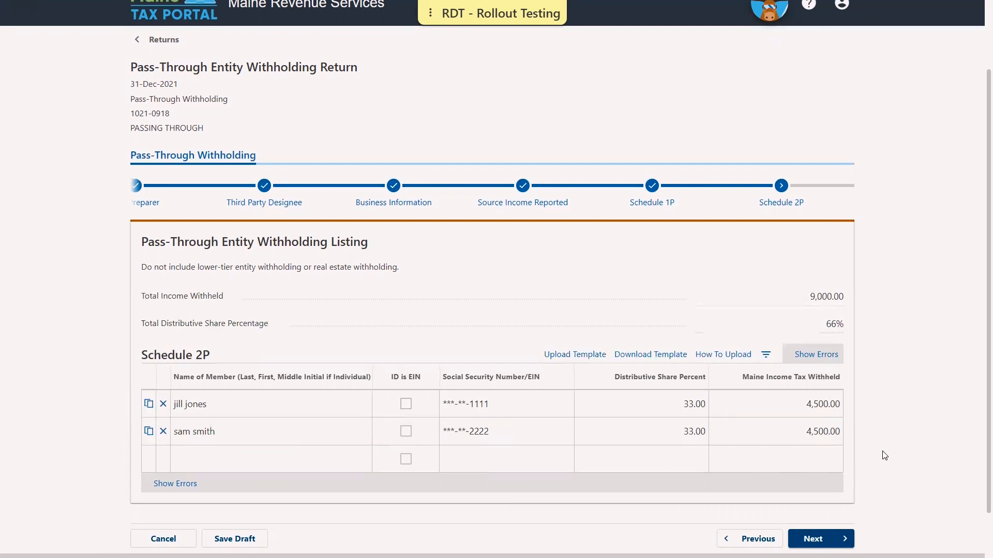
{"action": "left_click", "coordinate": [825, 536]}
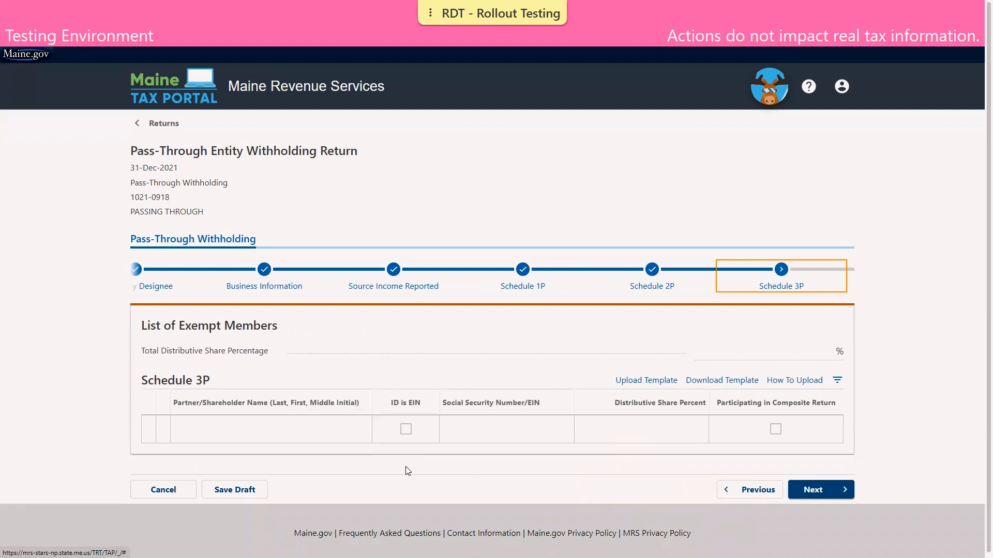
Step: List one exempt member with name, Social Security number and 34 percent share, mark composite return participation, and continue to the withholding information
{"action": "left_click", "coordinate": [333, 433]}
{"action": "type", "text": "willa white"}
{"action": "key", "text": "Tab"}
{"action": "type", "text": "333333333"}
{"action": "key", "text": "Tab"}
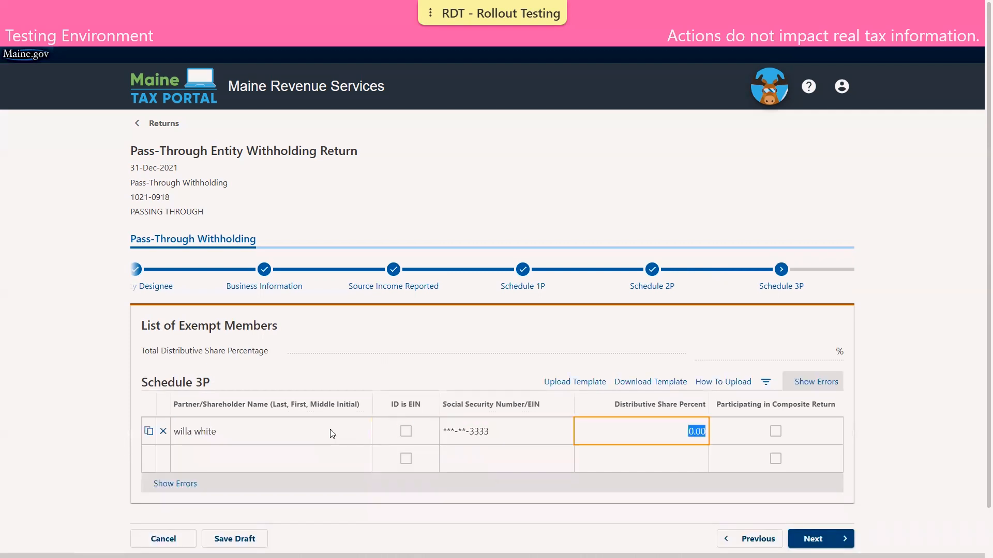
{"action": "type", "text": "34"}
{"action": "left_click", "coordinate": [920, 433]}
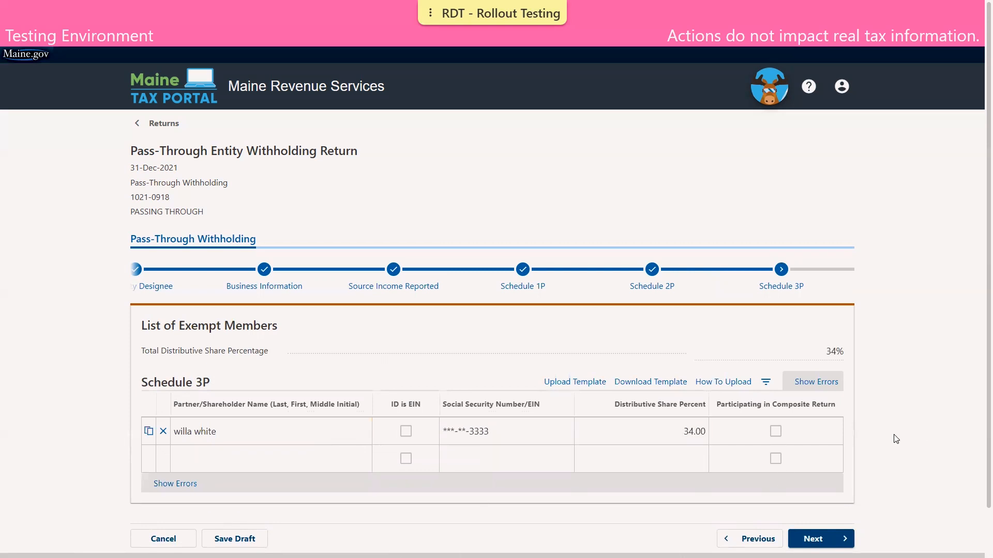
{"action": "left_click", "coordinate": [777, 433]}
{"action": "left_click", "coordinate": [826, 539]}
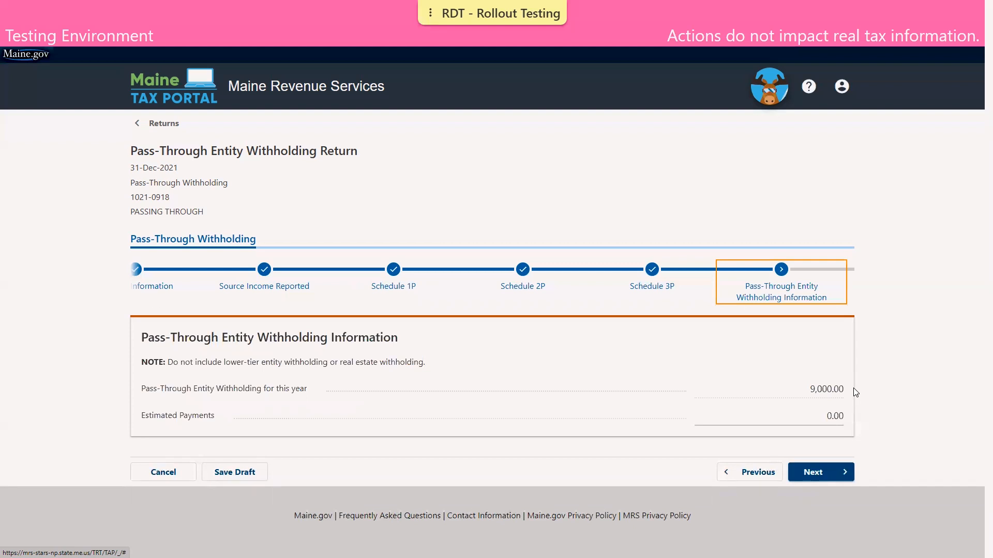
Step: Set Estimated Payments to 9,000 in the Pass-Through Entity Withholding Information and continue to Documentation
{"action": "left_click", "coordinate": [838, 419]}
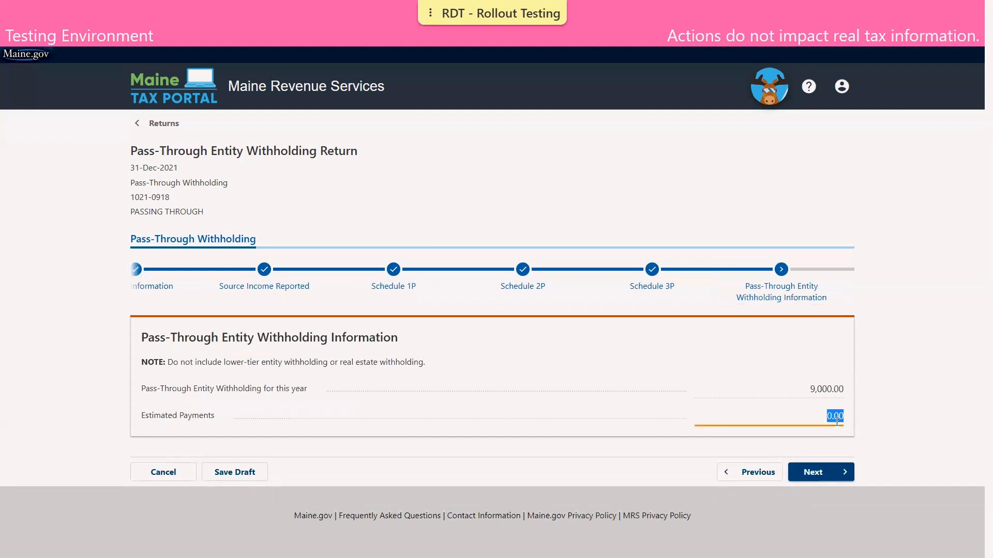
{"action": "type", "text": "9000"}
{"action": "left_click", "coordinate": [867, 419]}
{"action": "left_click", "coordinate": [838, 471]}
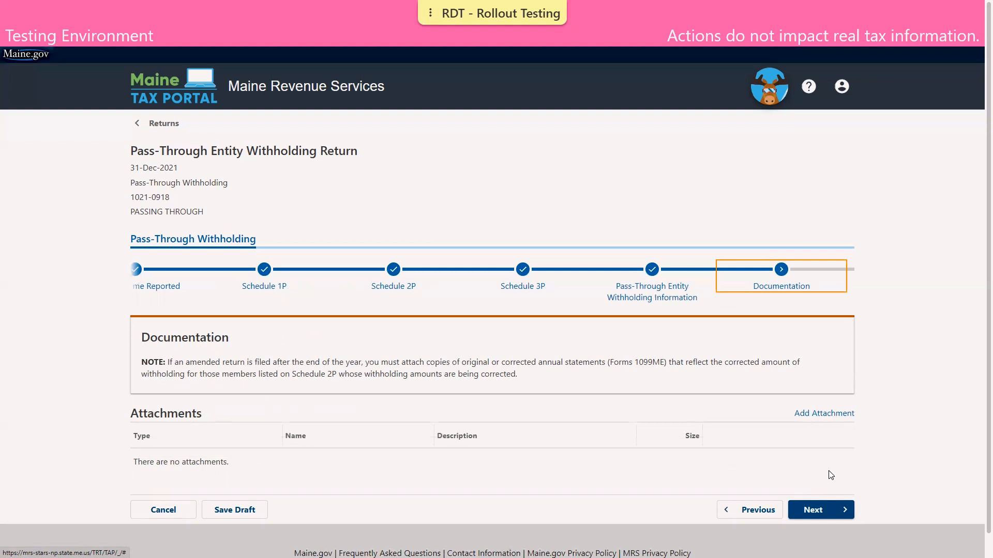
Step: Continue past Documentation without adding an attachment, and proceed through Balance and Summary to the Declaration
{"action": "left_click", "coordinate": [821, 508]}
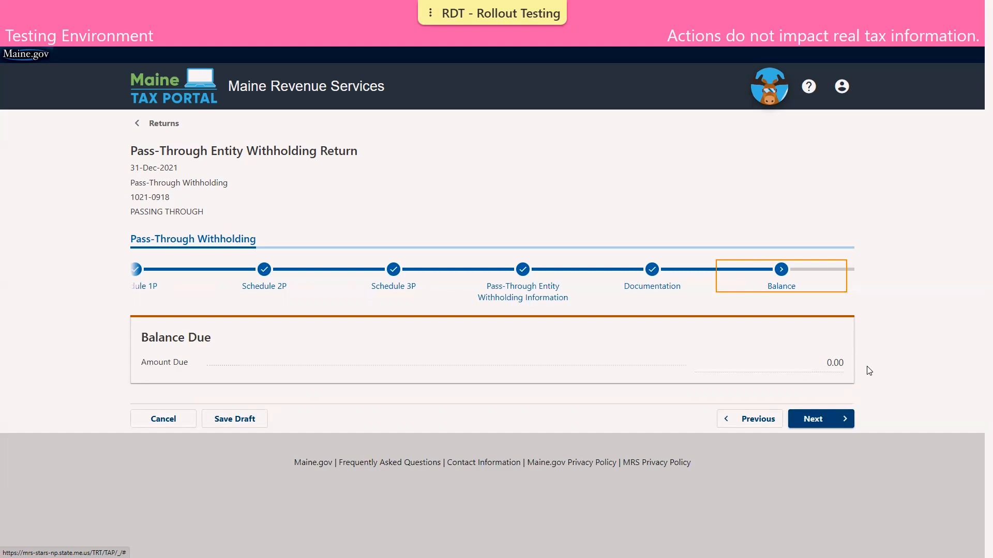
{"action": "left_click", "coordinate": [815, 421]}
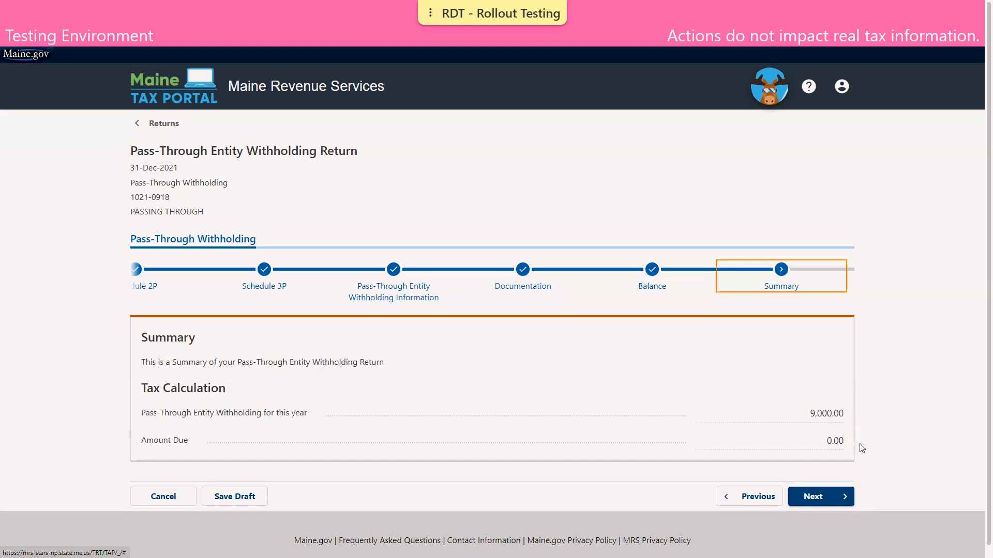
{"action": "left_click", "coordinate": [822, 502]}
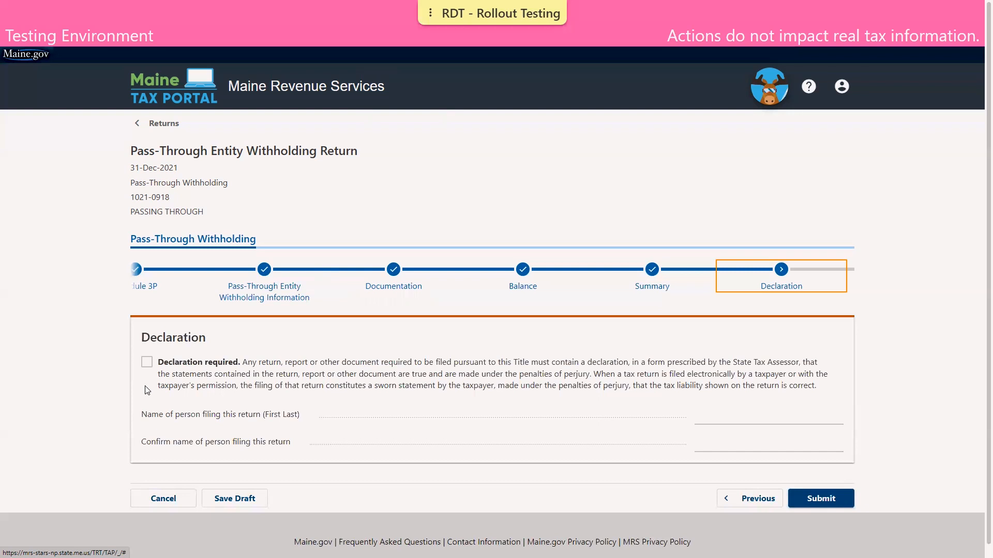
Step: Accept the required declaration with the filer's name entered in both the name and confirmation fields, and submit the return
{"action": "left_click", "coordinate": [144, 364]}
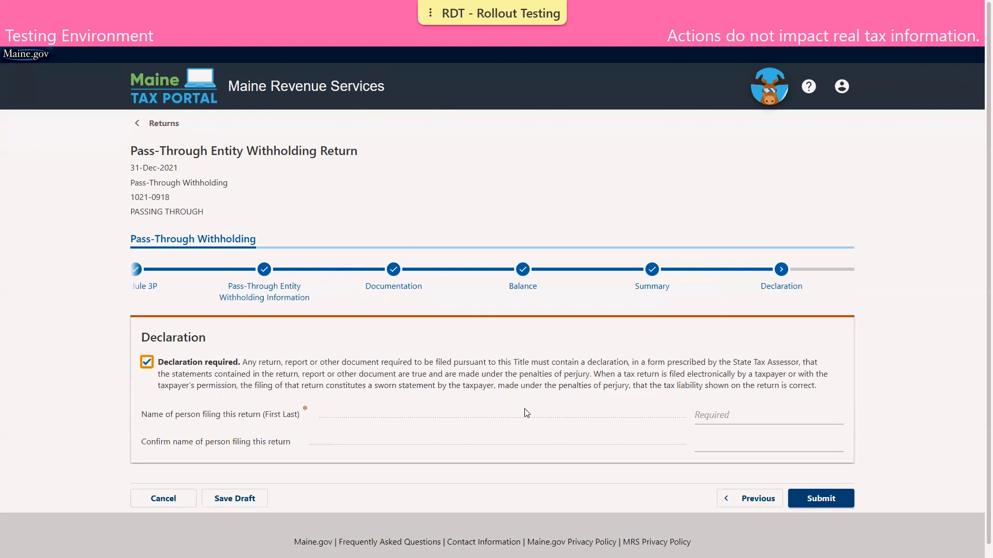
{"action": "left_click", "coordinate": [716, 422]}
{"action": "type", "text": "DEMO TAXPAYER"}
{"action": "key", "text": "Tab"}
{"action": "type", "text": "DEMO TAXPAYER"}
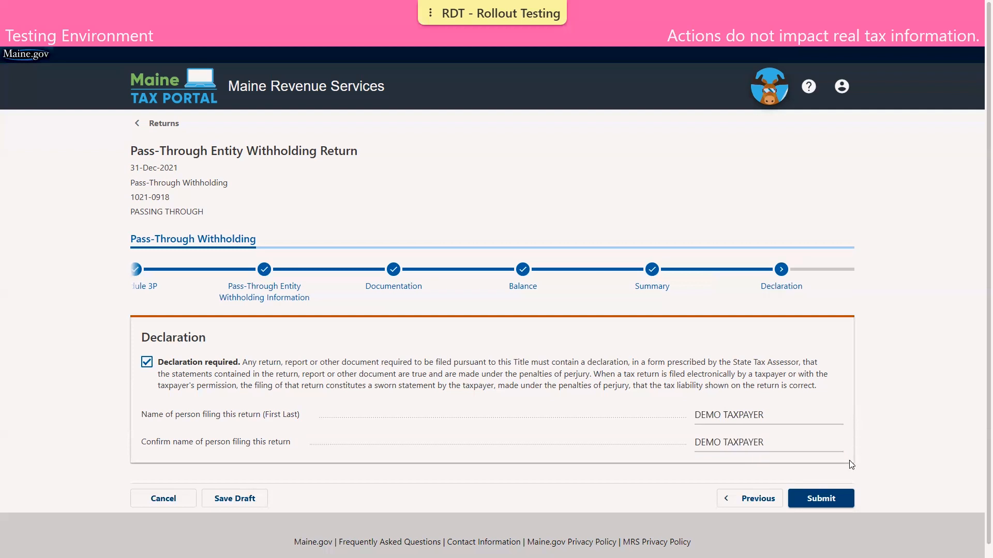
{"action": "left_click", "coordinate": [824, 500]}
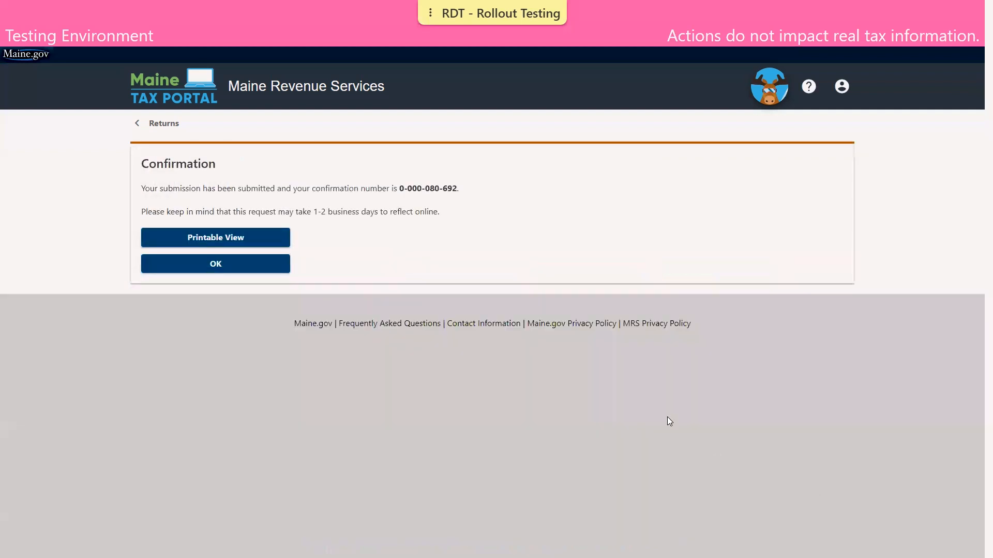